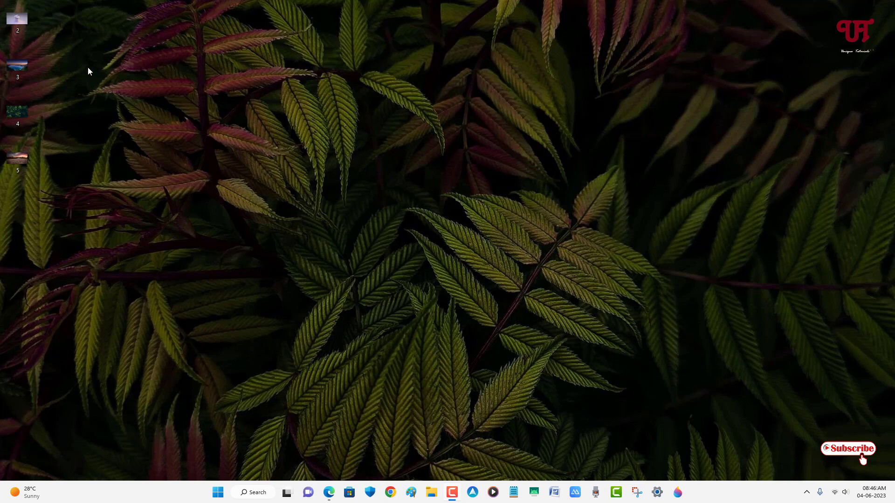
Step: Preview the desktop photos, then bring up Edge's Google results for Blur Multiple Images
{"action": "double_click", "coordinate": [20, 20]}
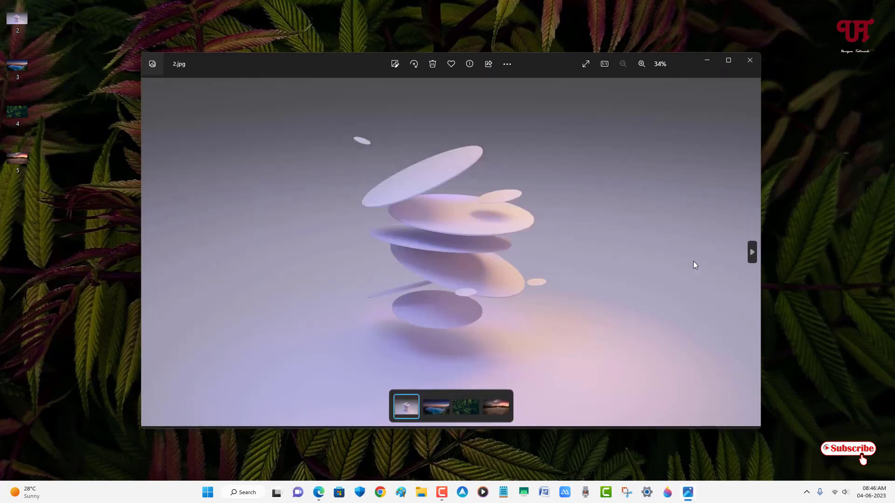
{"action": "left_click", "coordinate": [752, 255]}
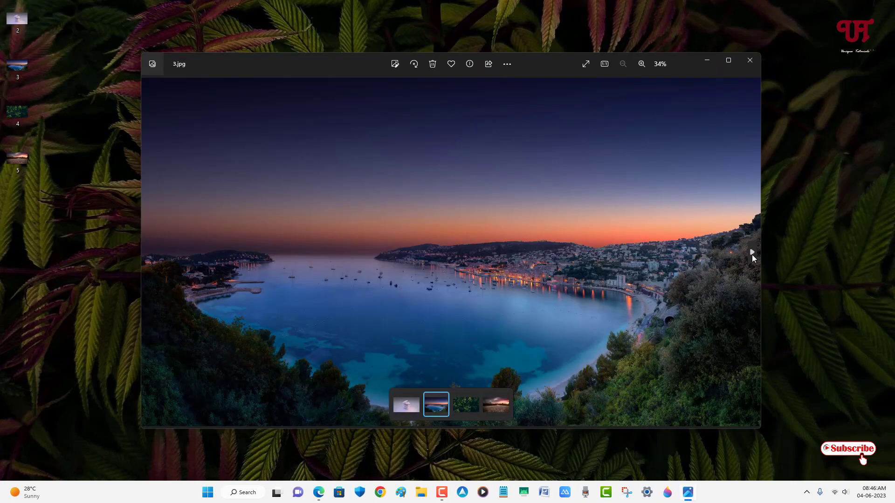
{"action": "left_click", "coordinate": [752, 256]}
{"action": "left_click", "coordinate": [752, 255]}
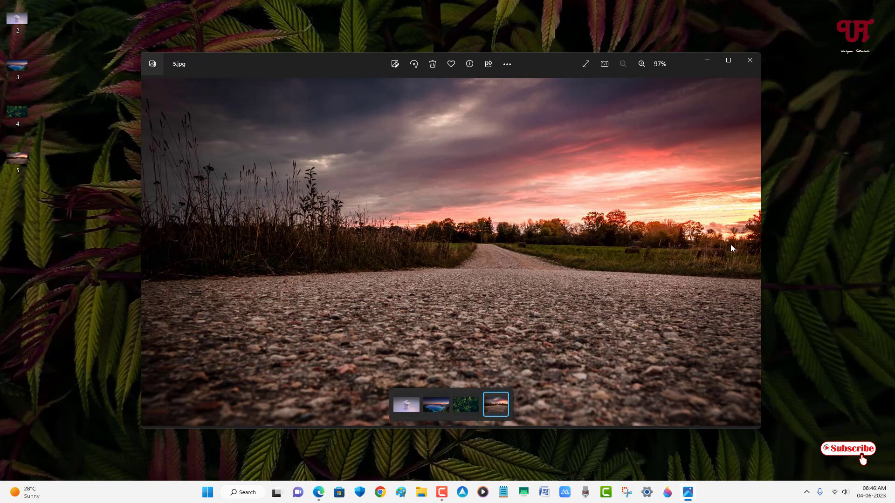
{"action": "left_click", "coordinate": [149, 252]}
{"action": "left_click", "coordinate": [149, 252]}
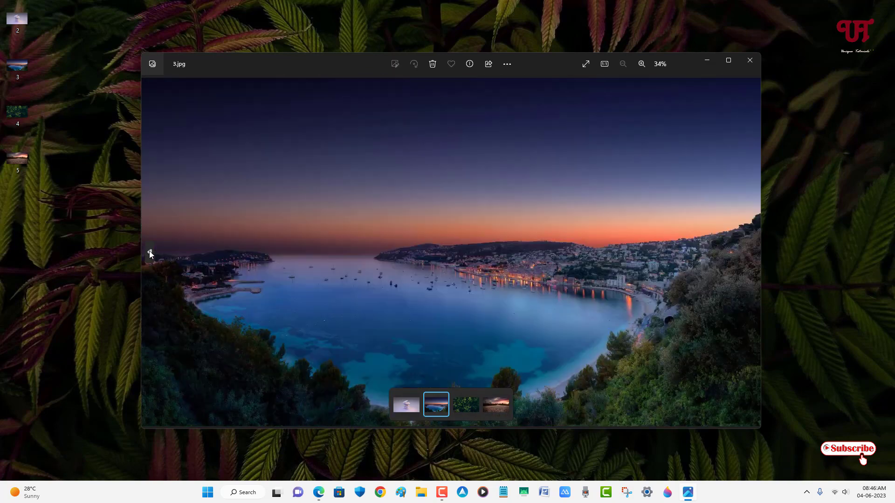
{"action": "left_click", "coordinate": [150, 252]}
{"action": "left_click", "coordinate": [748, 62]}
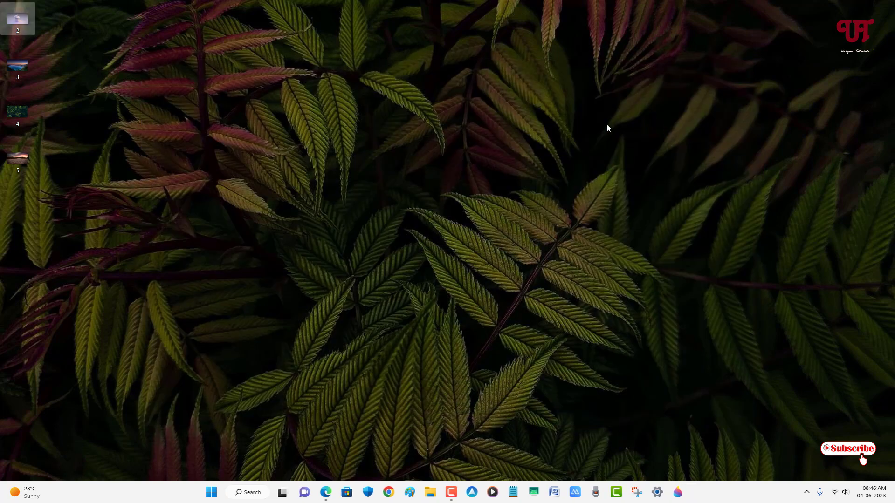
{"action": "left_click", "coordinate": [329, 493]}
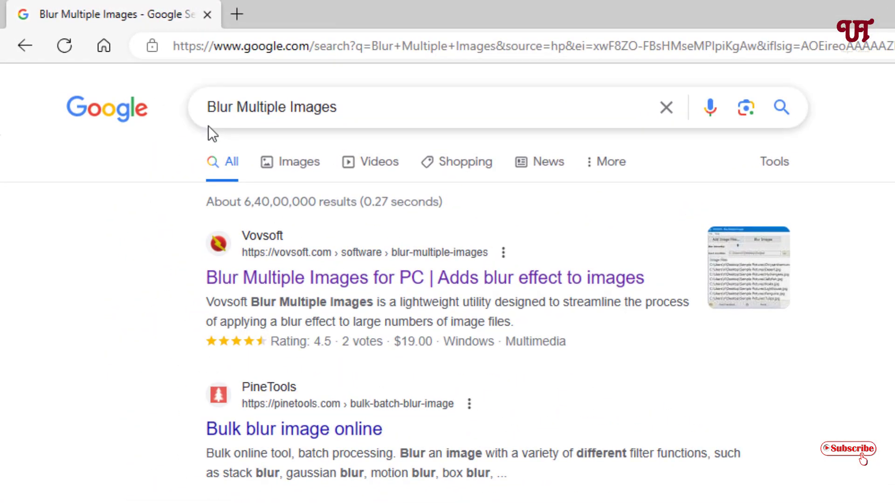
Step: Download the portable blur-multiple-images-portable.zip (v2.1, 10.43 MB) from Vovsoft's Blur Multiple Images page
{"action": "left_click", "coordinate": [308, 284]}
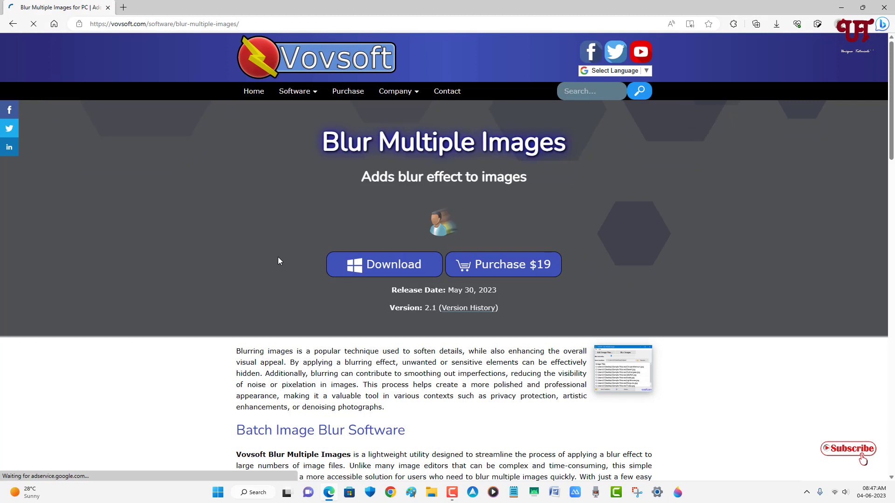
{"action": "mouse_move", "coordinate": [379, 264]}
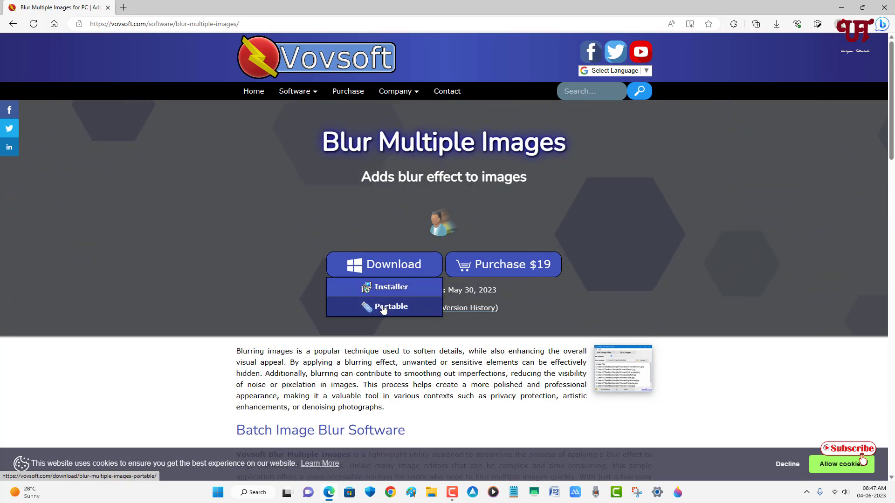
{"action": "left_click", "coordinate": [383, 307]}
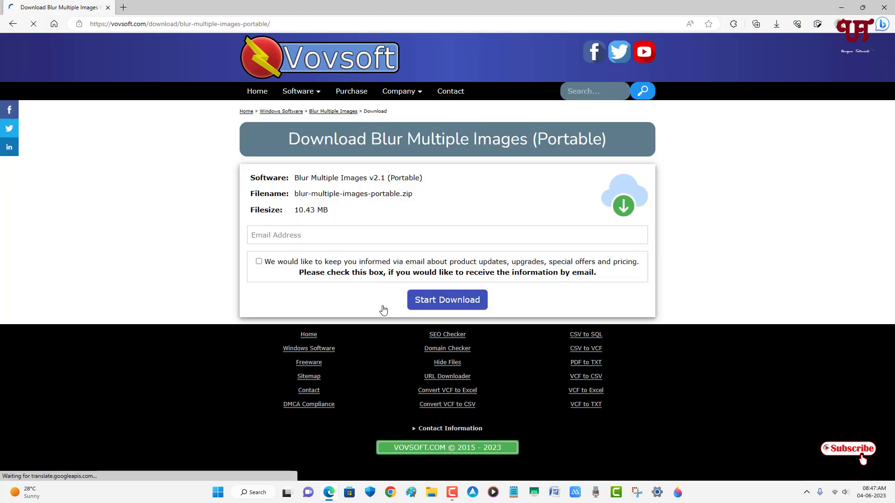
{"action": "left_click", "coordinate": [445, 302]}
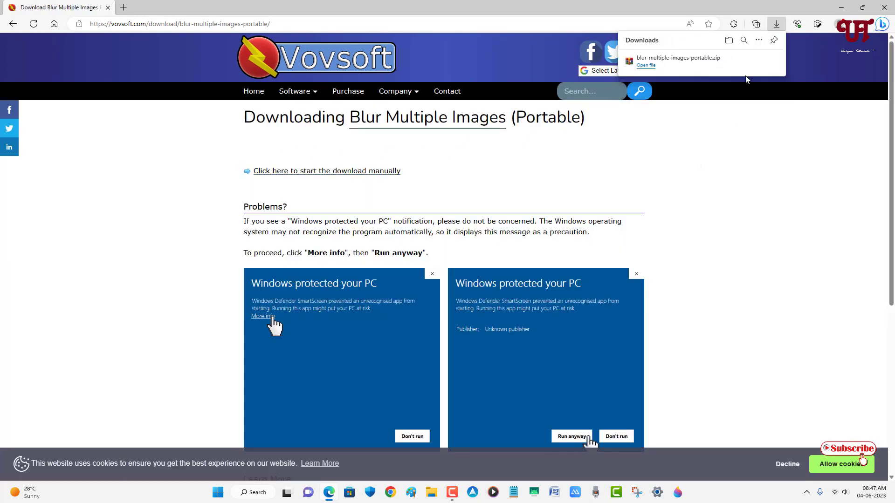
Step: Extract blur-multiple-images-portable.zip with WinRAR into a blur-multiple-images-portable folder in Downloads
{"action": "left_click", "coordinate": [747, 63]}
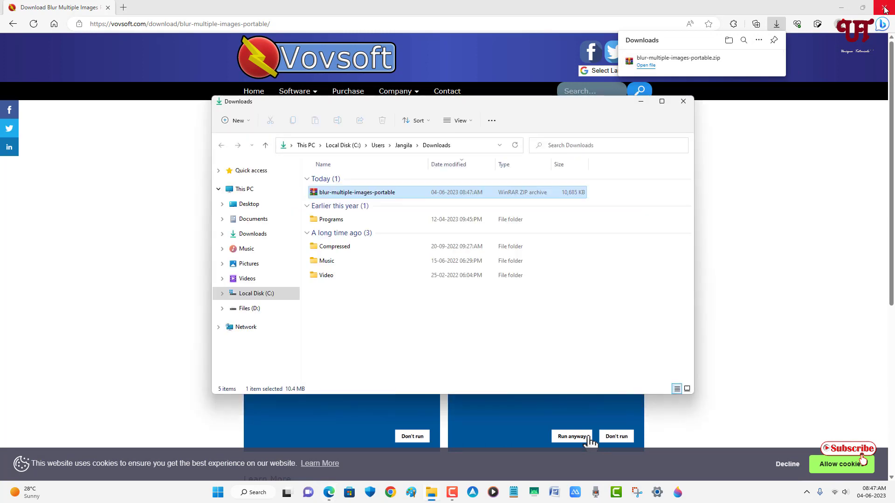
{"action": "left_click", "coordinate": [885, 8]}
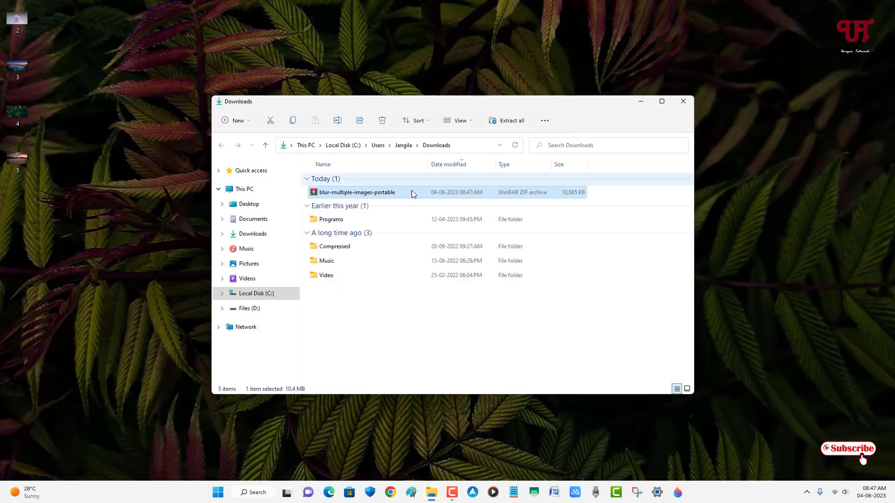
{"action": "double_click", "coordinate": [366, 194]}
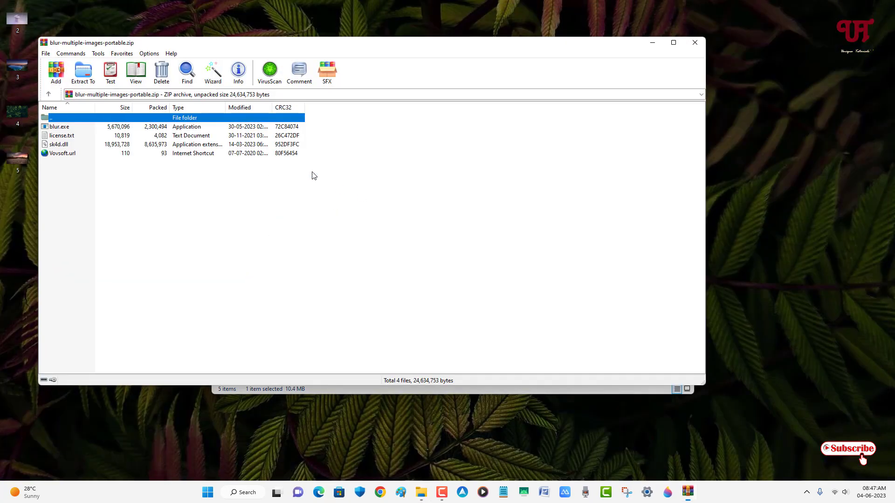
{"action": "left_click", "coordinate": [83, 73]}
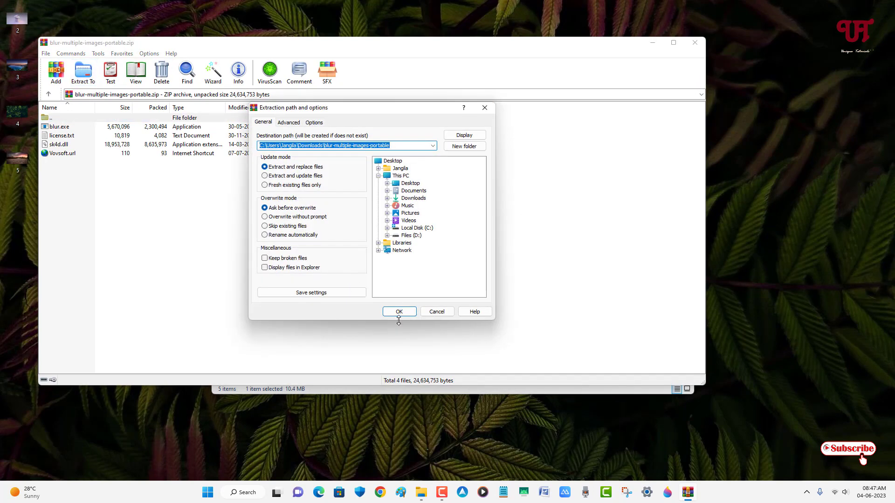
{"action": "left_click", "coordinate": [399, 313]}
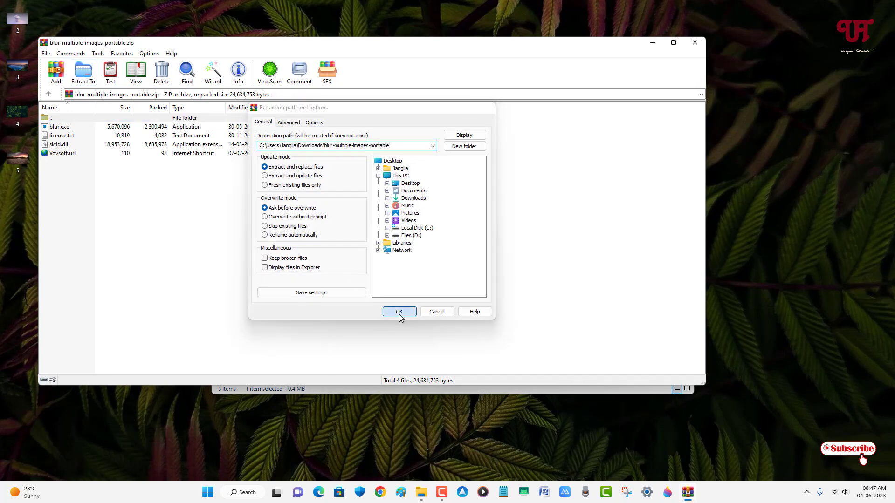
{"action": "left_click", "coordinate": [695, 45]}
Step: Run blur.exe from the extracted folder and continue past the trial welcome notice
{"action": "double_click", "coordinate": [364, 210]}
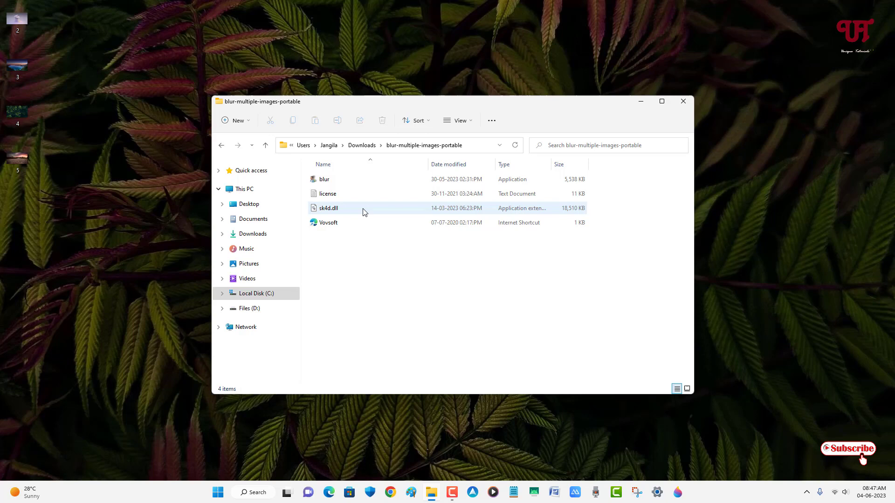
{"action": "double_click", "coordinate": [322, 180]}
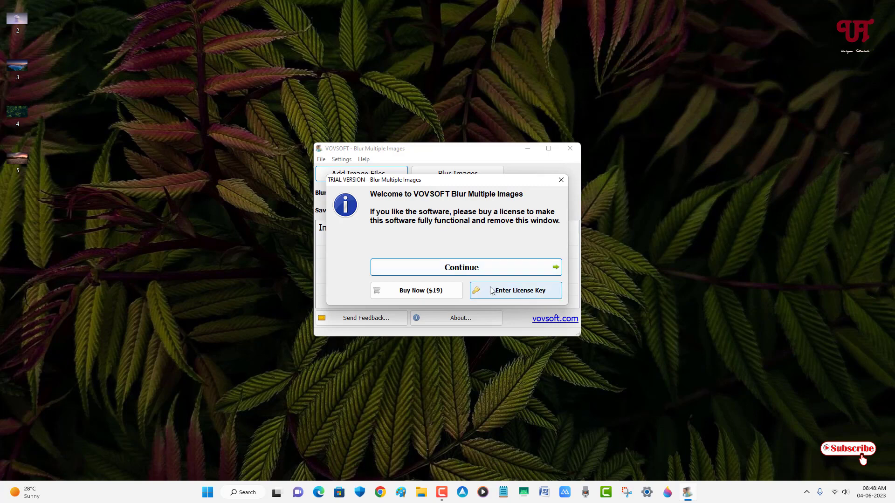
{"action": "left_click", "coordinate": [469, 270]}
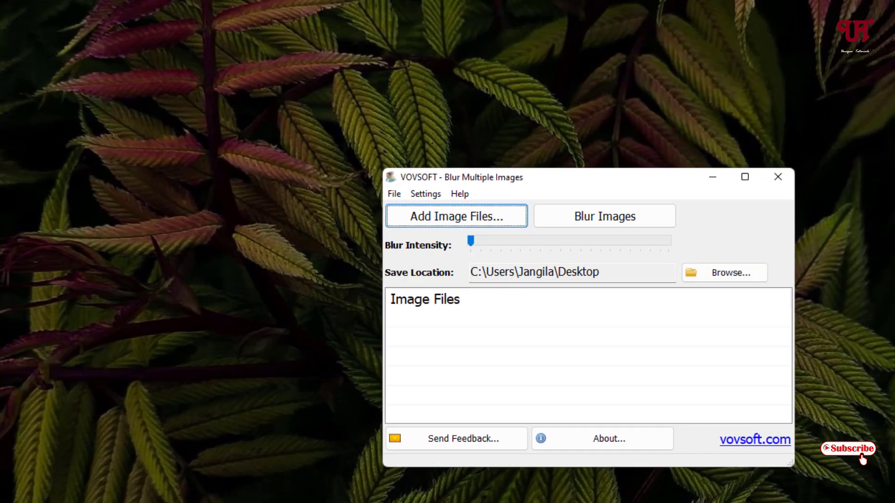
Step: Add desktop photos 2.jpg to 5.jpg to the Image Files list and set Blur Intensity to 16
{"action": "left_click_drag", "start_coordinate": [103, 18], "coordinate": [517, 376]}
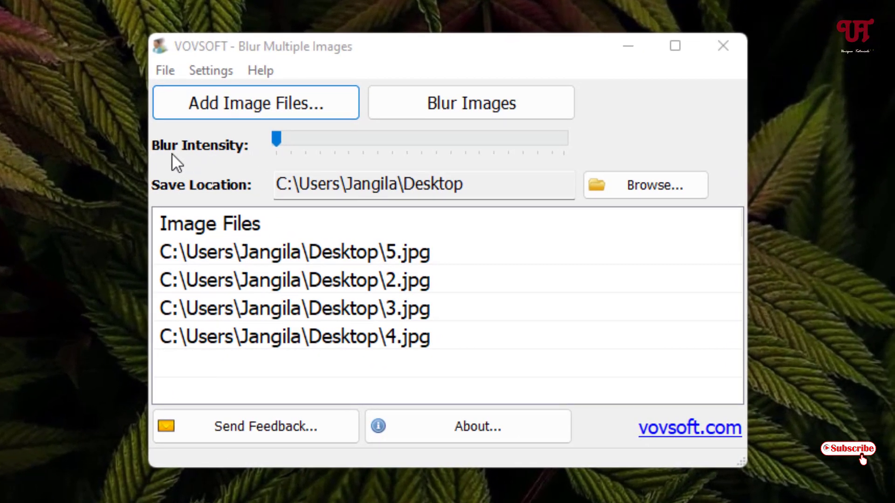
{"action": "left_click", "coordinate": [278, 141]}
{"action": "left_click_drag", "start_coordinate": [320, 141], "coordinate": [323, 141]}
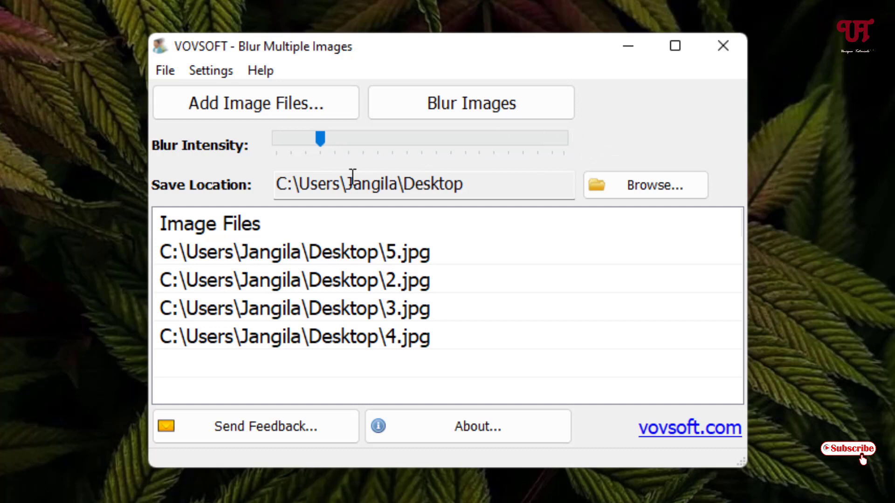
Step: Blur all four listed photos and acknowledge the Success message
{"action": "left_click", "coordinate": [494, 113]}
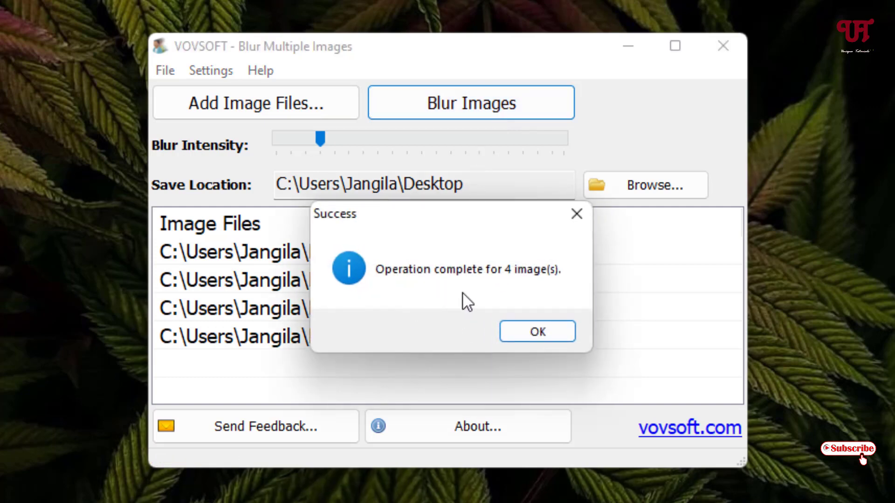
{"action": "left_click", "coordinate": [539, 331]}
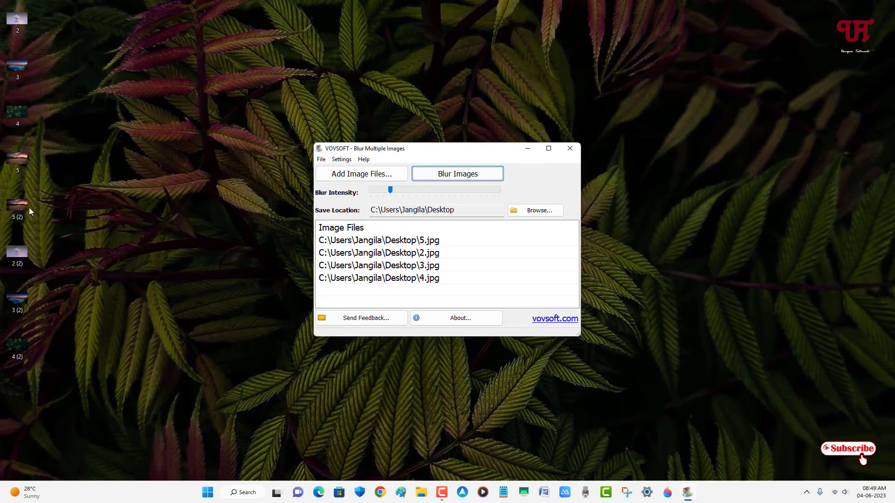
{"action": "double_click", "coordinate": [17, 212]}
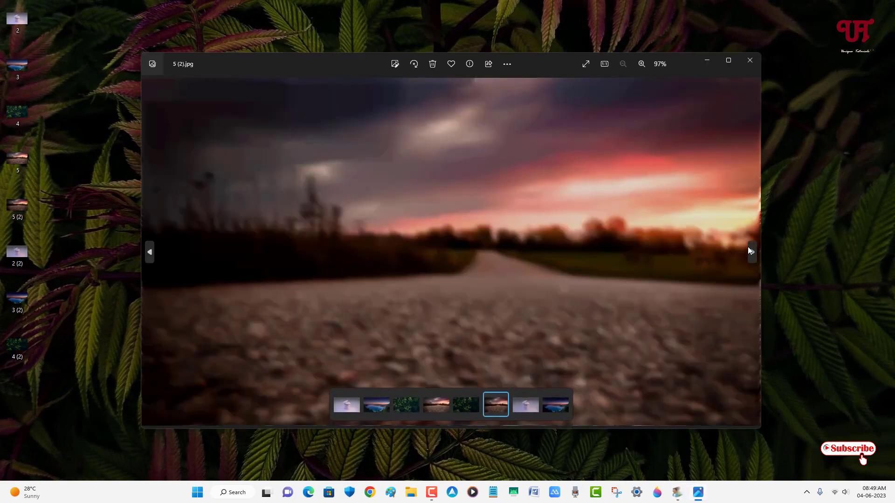
{"action": "left_click", "coordinate": [748, 248]}
{"action": "left_click", "coordinate": [748, 248]}
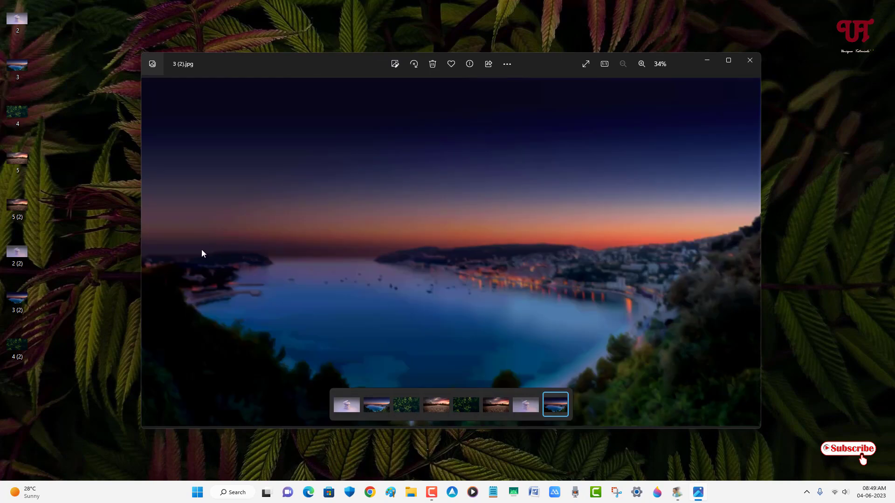
{"action": "left_click", "coordinate": [151, 252]}
{"action": "left_click", "coordinate": [150, 252]}
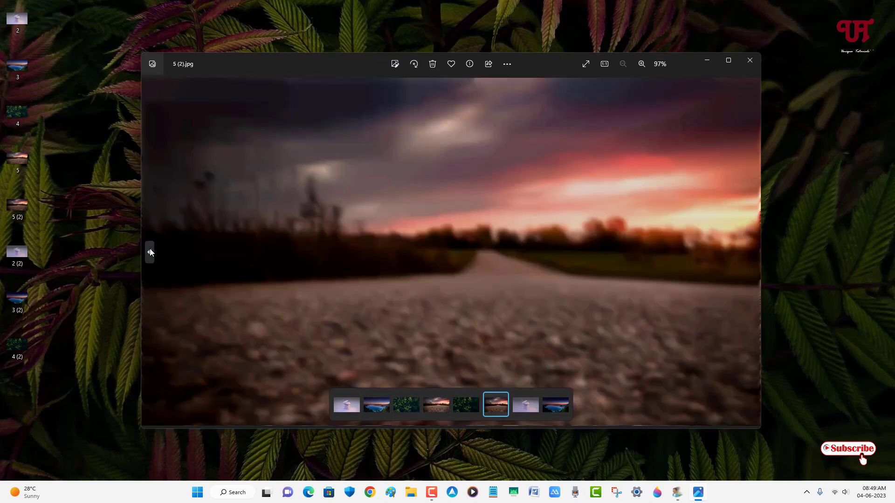
{"action": "left_click", "coordinate": [149, 252]}
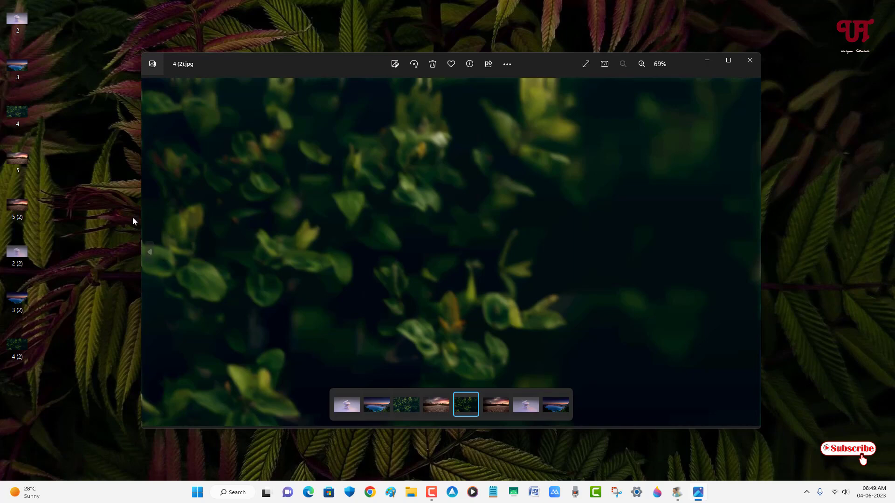
{"action": "left_click", "coordinate": [149, 251]}
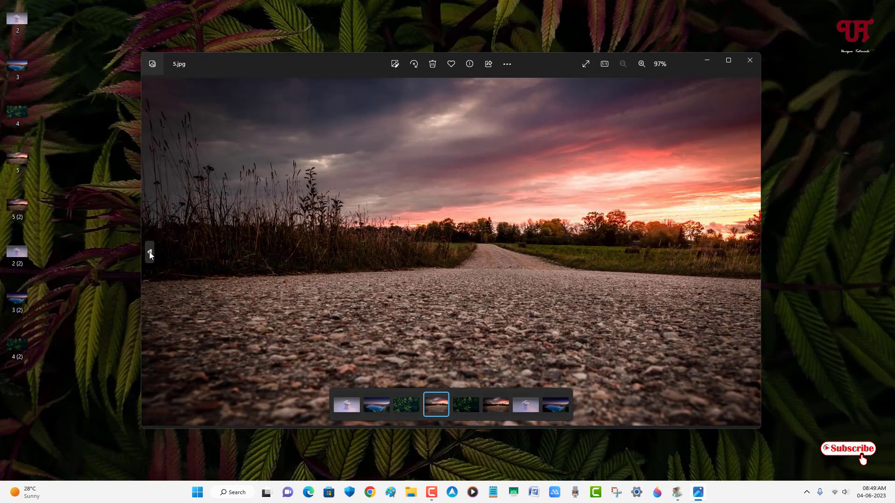
{"action": "left_click", "coordinate": [149, 251]}
{"action": "left_click", "coordinate": [149, 252]}
{"action": "left_click", "coordinate": [150, 252]}
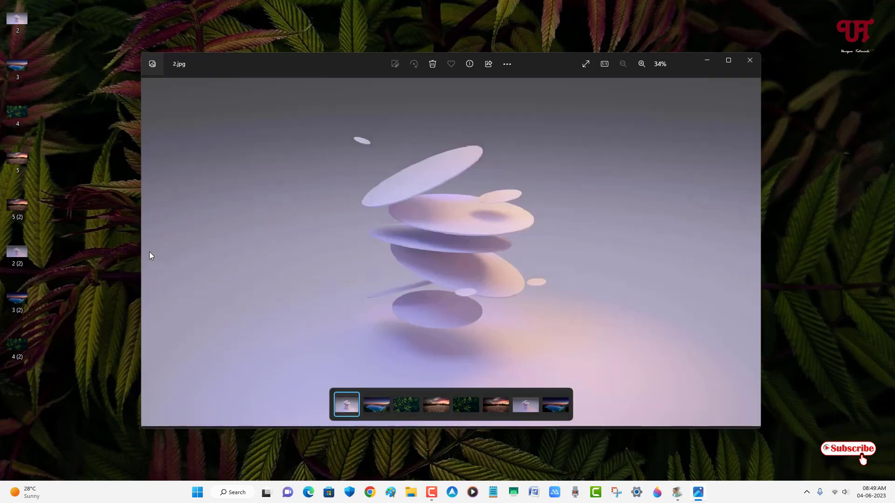
Step: Close the photo viewer and the VOVSOFT Blur Multiple Images window
{"action": "left_click", "coordinate": [750, 61]}
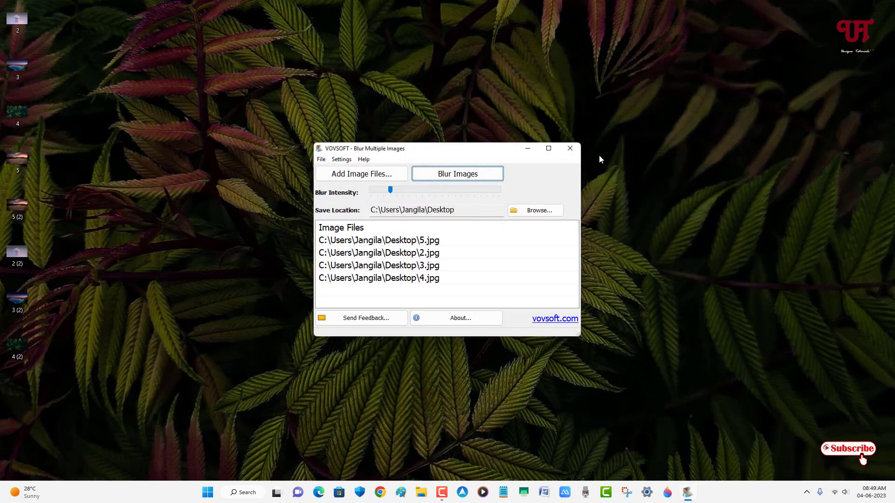
{"action": "left_click", "coordinate": [565, 150]}
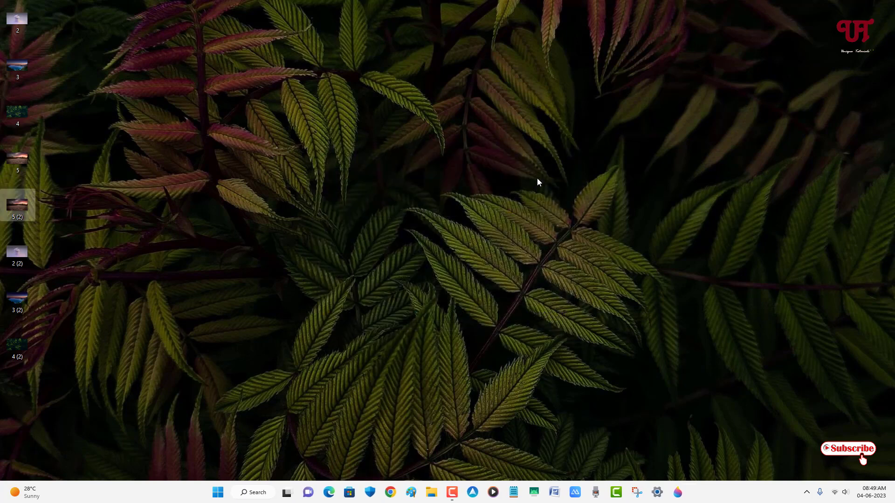